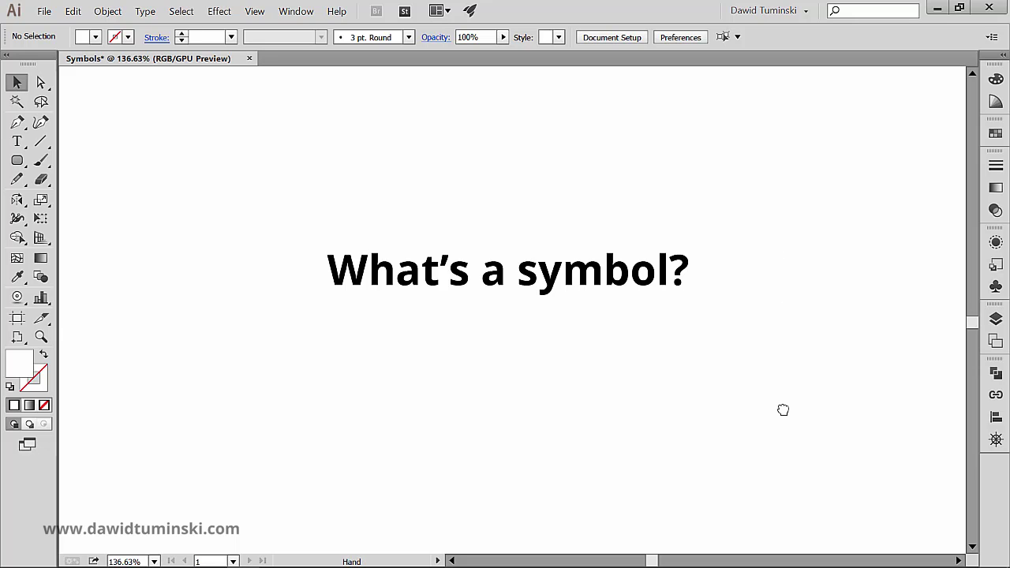
# Pan down to the contact form and nudge the Submit button group up slightly
pyautogui.moveTo(782, 411); pyautogui.dragTo(785, 186)
pyautogui.moveTo(809, 432); pyautogui.dragTo(792, 221)
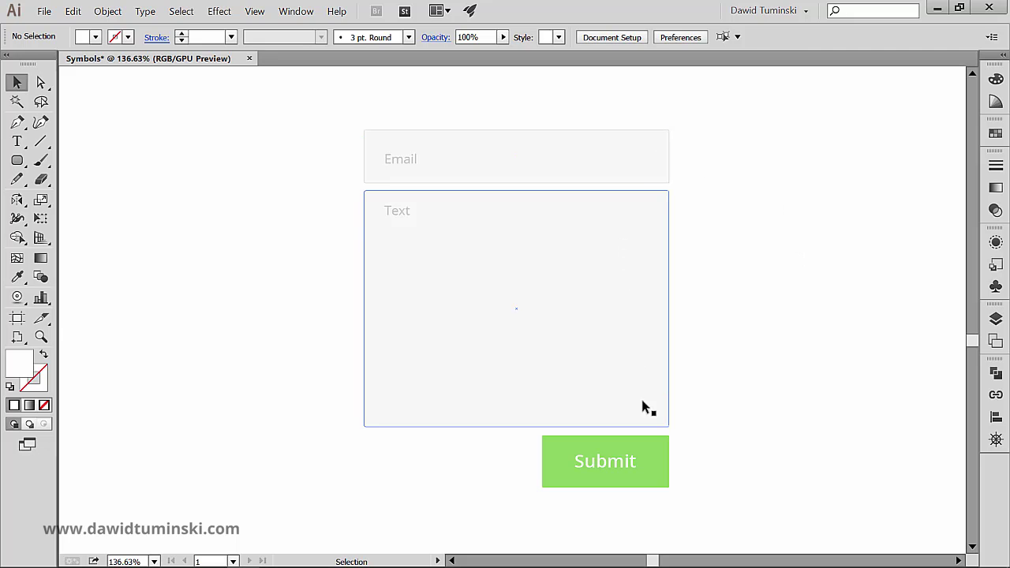
pyautogui.click(642, 458)
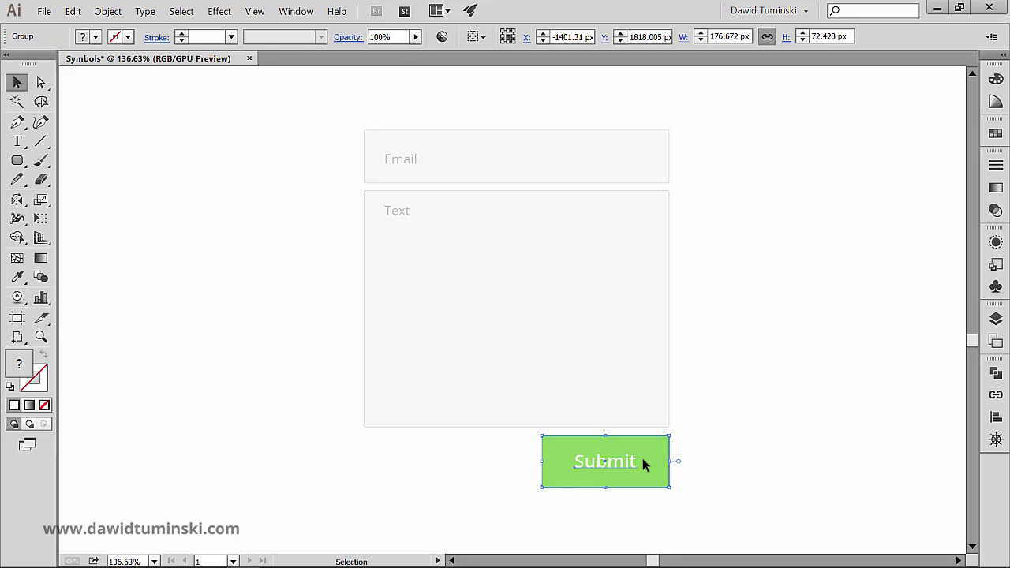
pyautogui.press('Up')
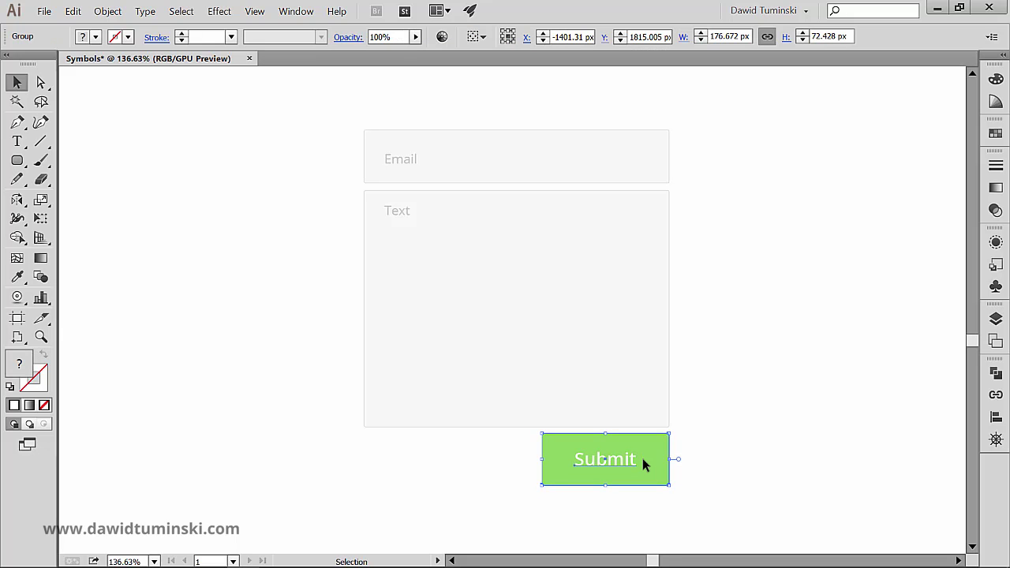
pyautogui.click(770, 333)
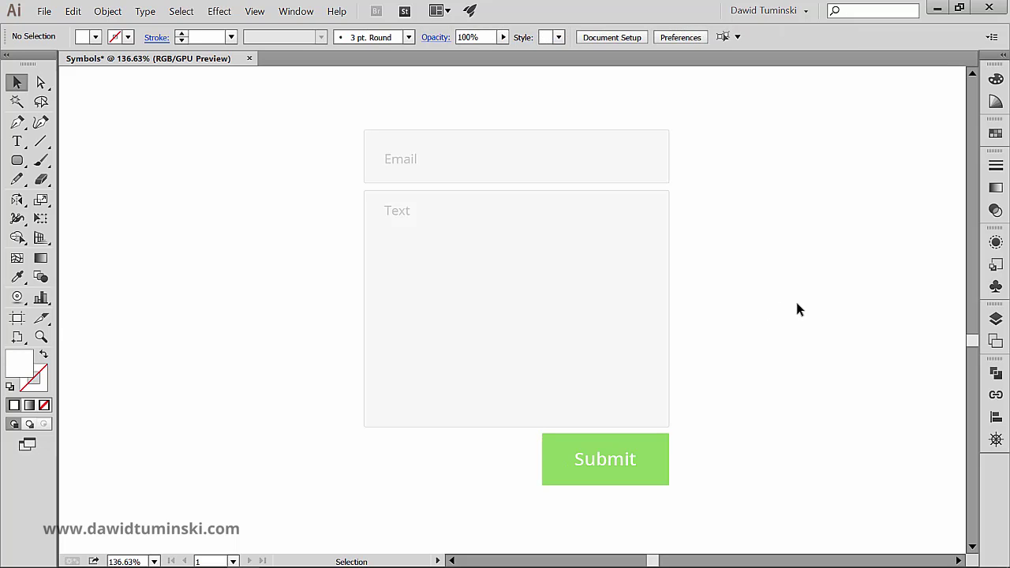
# Show the Symbols panel from the Window menu and select the Email field group
pyautogui.click(290, 13)
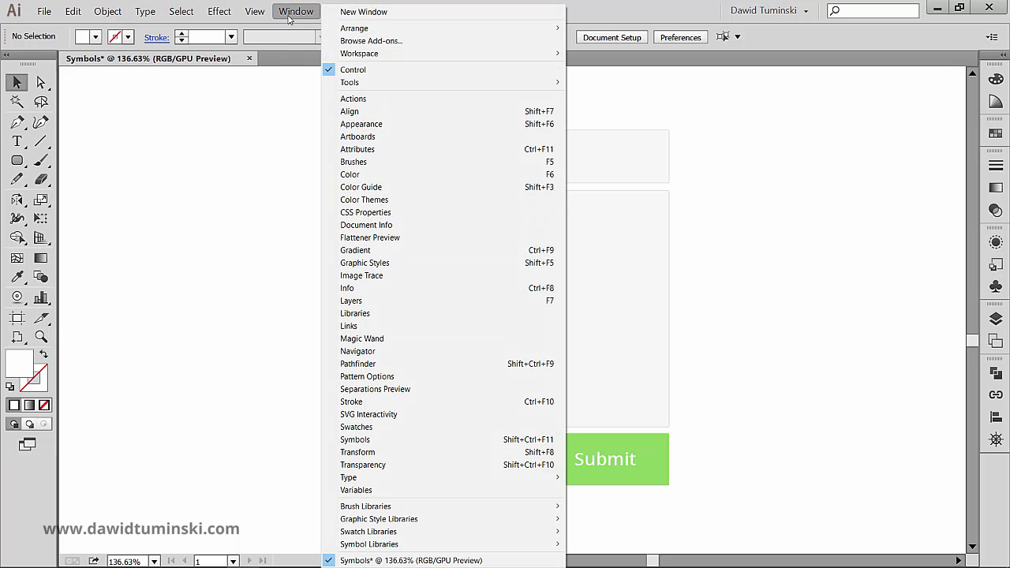
pyautogui.click(530, 440)
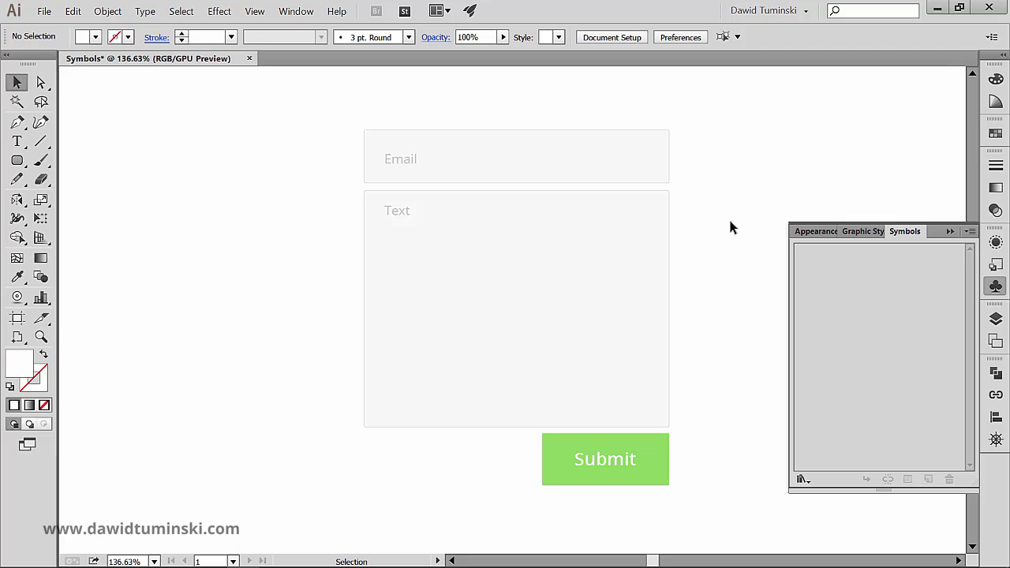
pyautogui.click(613, 158)
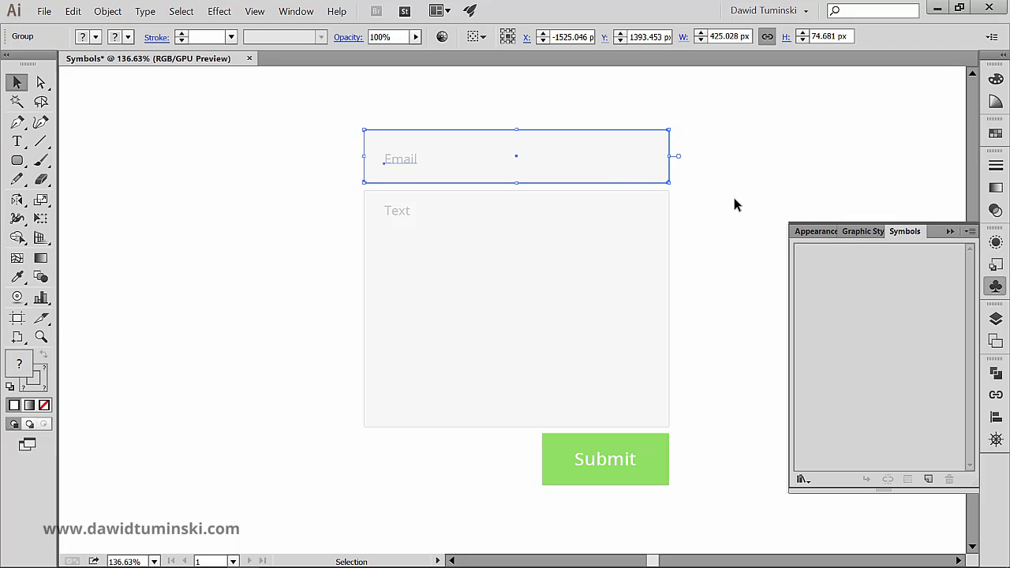
pyautogui.click(969, 235)
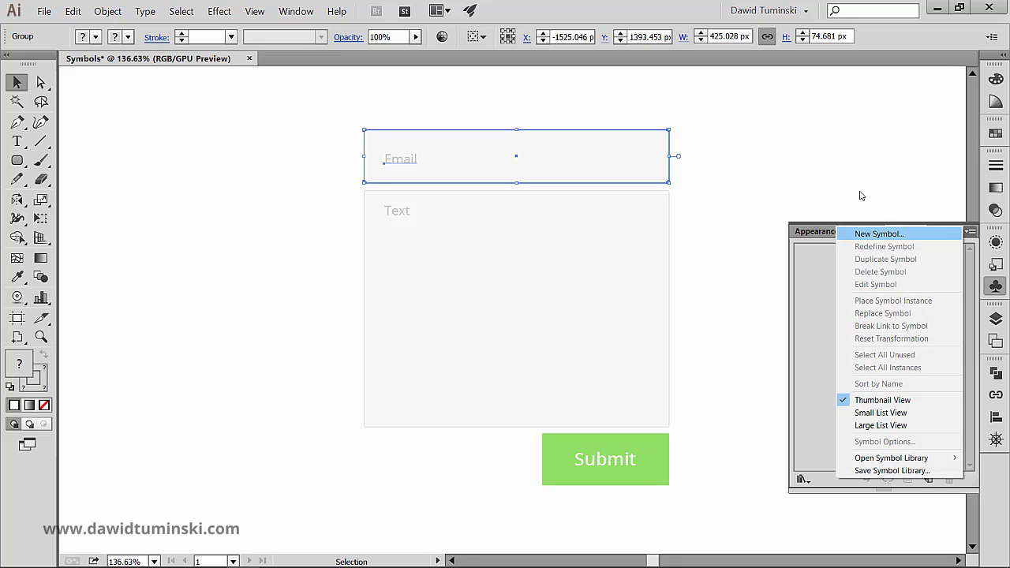
pyautogui.click(794, 162)
# Make the Email group a Movie Clip symbol named 'Email' with Align to Pixel Grid enabled
pyautogui.moveTo(594, 160); pyautogui.dragTo(838, 290)
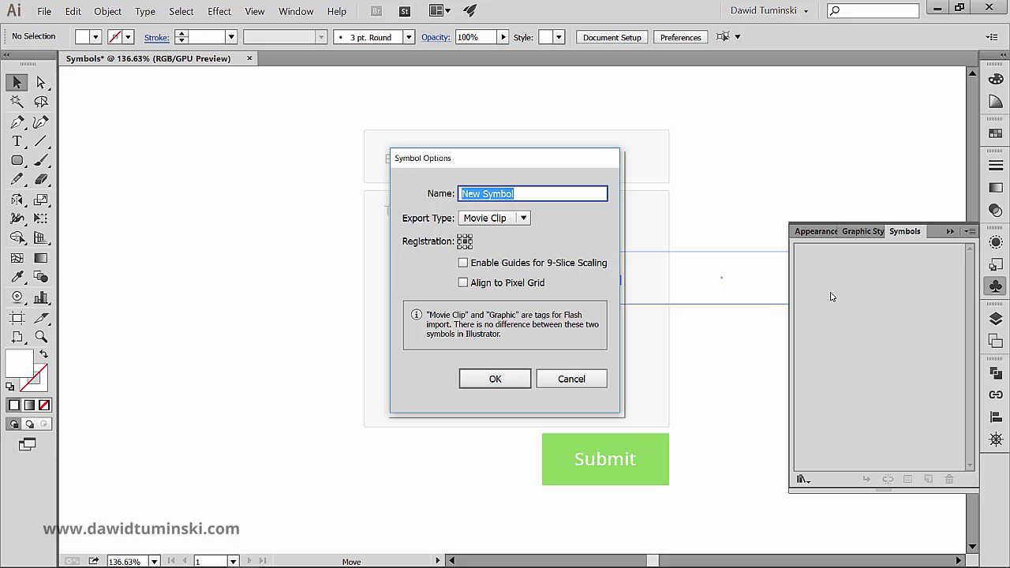
pyautogui.write('Email')
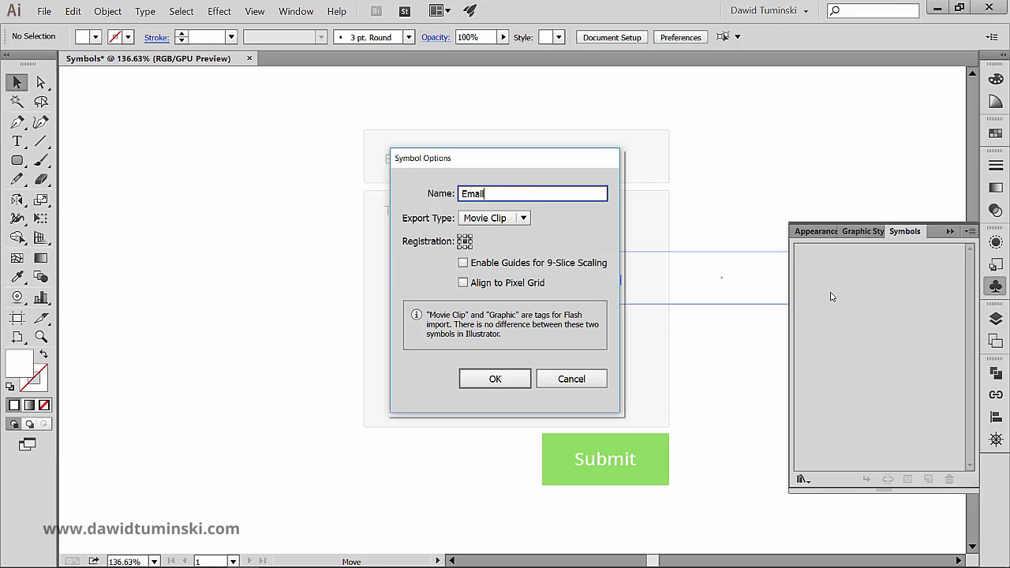
pyautogui.click(523, 219)
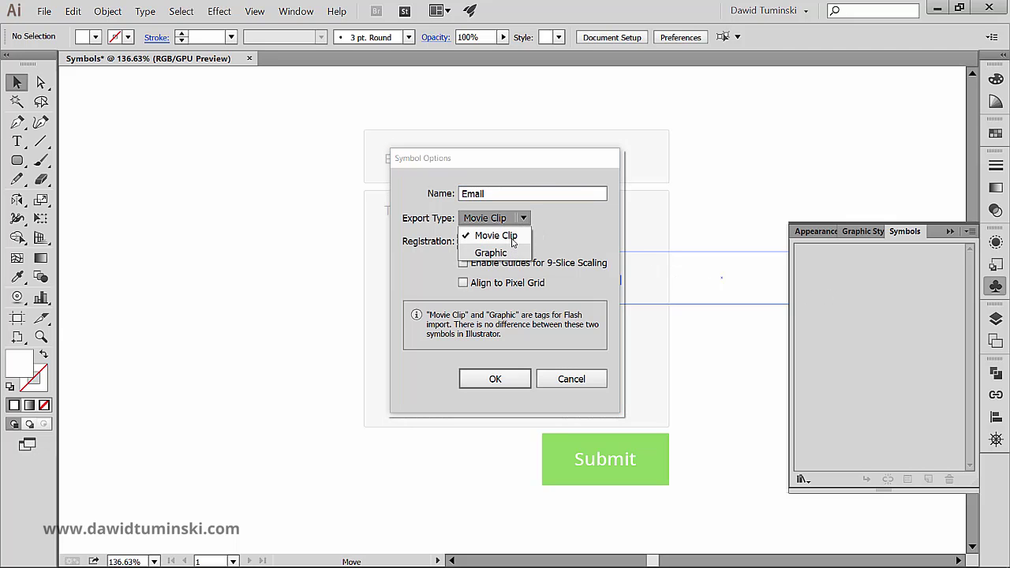
pyautogui.click(513, 237)
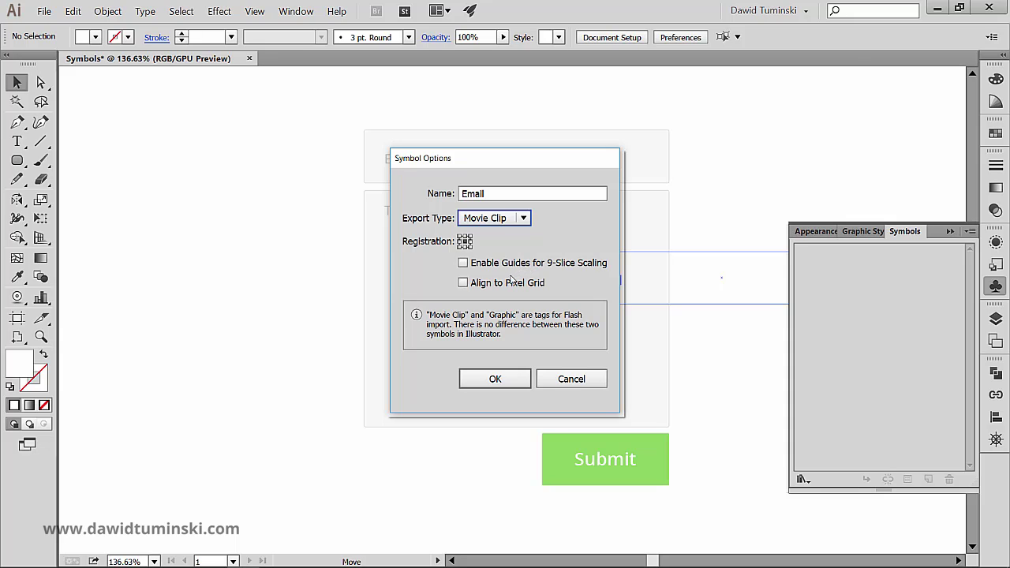
pyautogui.click(464, 286)
pyautogui.click(464, 284)
pyautogui.click(464, 285)
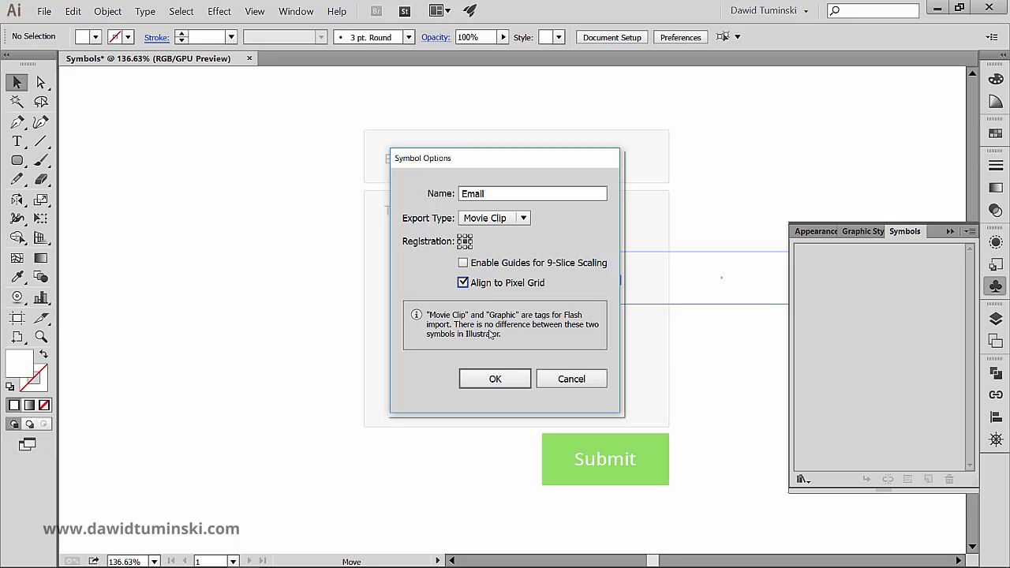
pyautogui.click(493, 377)
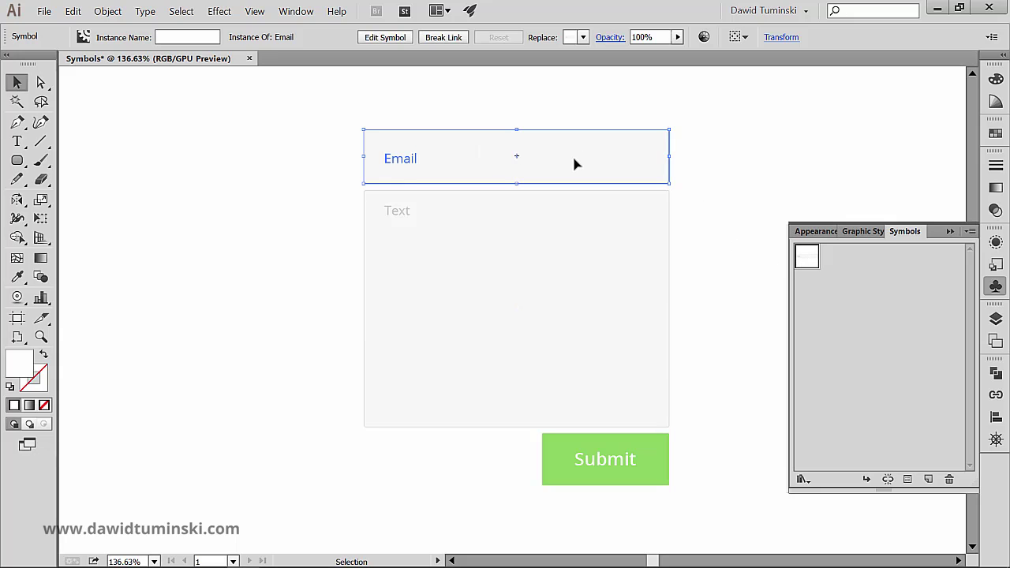
# Name the selected Email symbol instance 'email field'
pyautogui.click(189, 36)
pyautogui.write('email field')
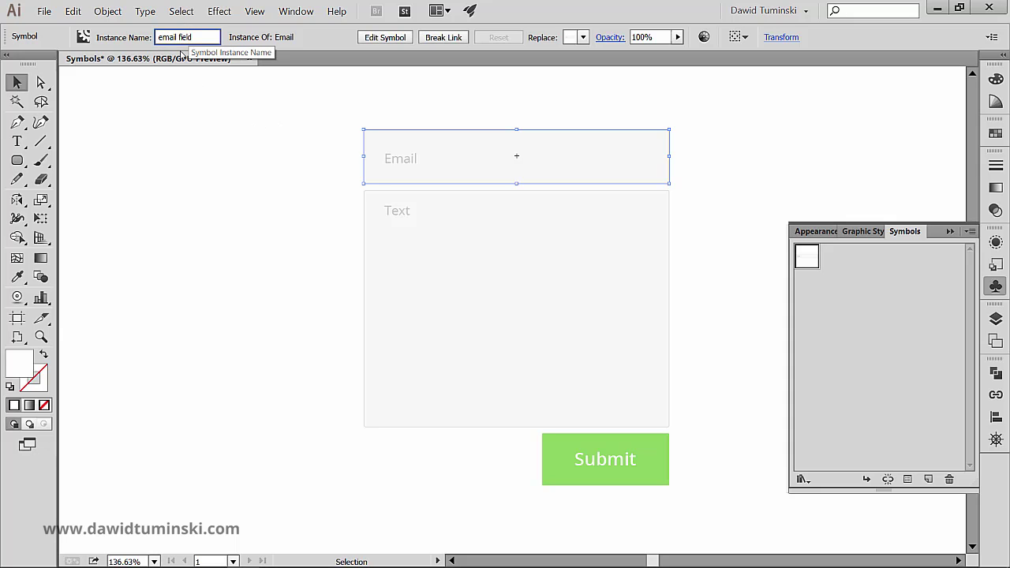
pyautogui.press('Return')
pyautogui.click(269, 136)
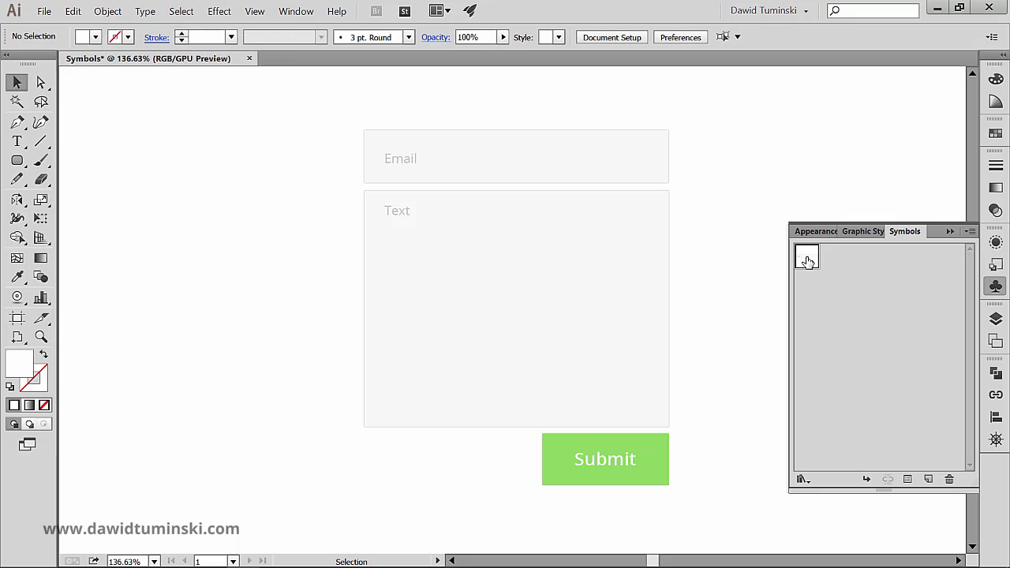
# Drag two more Email instances onto the canvas left of the form, one below another
pyautogui.moveTo(225, 214); pyautogui.dragTo(222, 197)
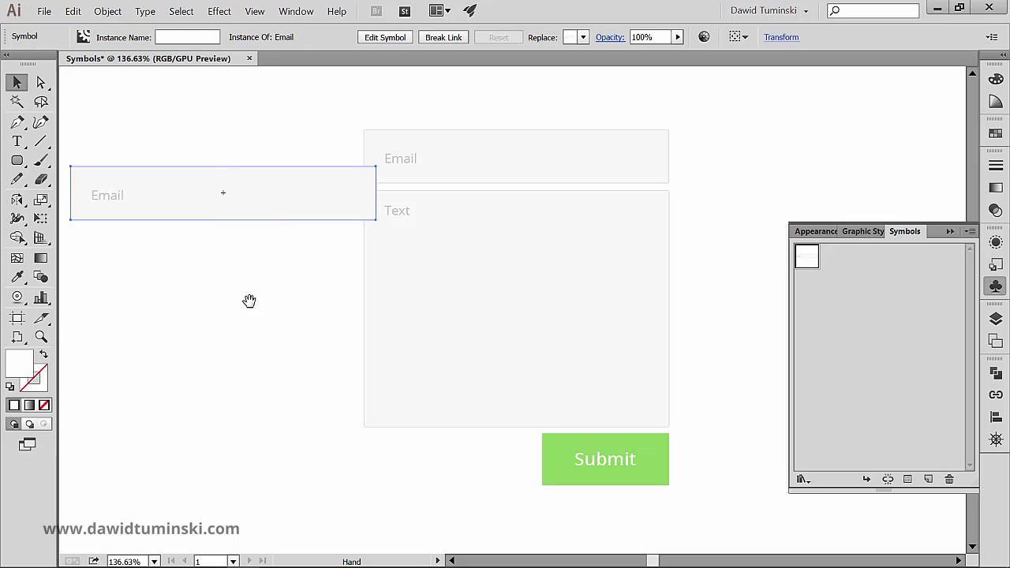
pyautogui.moveTo(250, 300); pyautogui.dragTo(535, 270)
pyautogui.moveTo(513, 184); pyautogui.dragTo(423, 158)
pyautogui.moveTo(802, 259); pyautogui.dragTo(254, 230)
pyautogui.moveTo(351, 254); pyautogui.dragTo(494, 244)
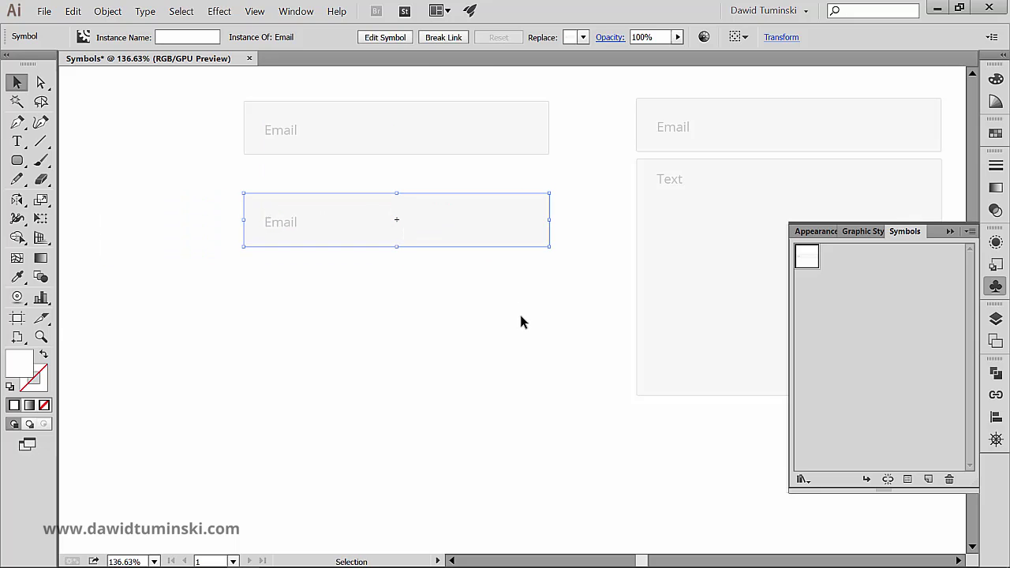
# Place a new Email symbol instance and move it below the other two
pyautogui.click(970, 232)
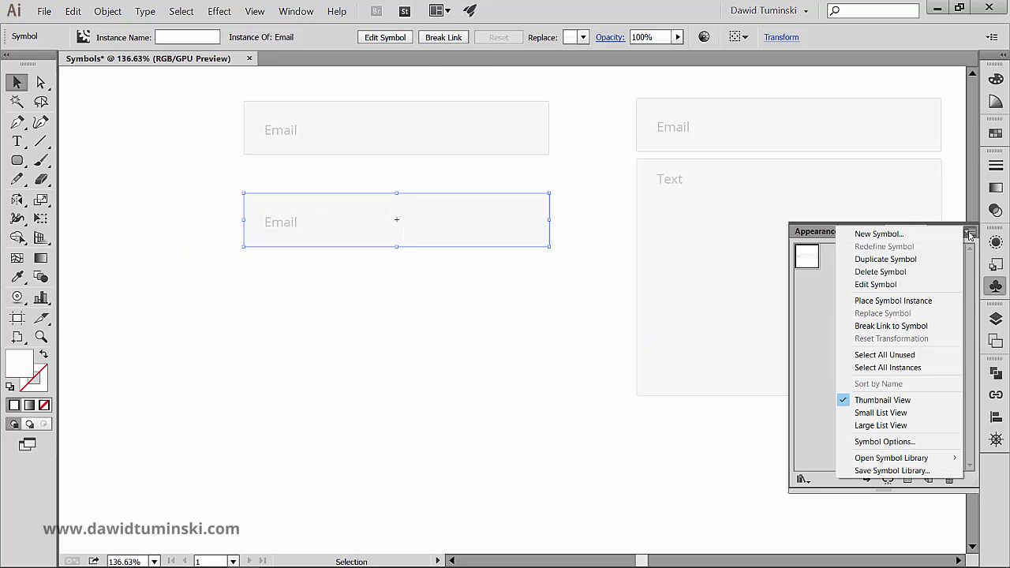
pyautogui.click(933, 302)
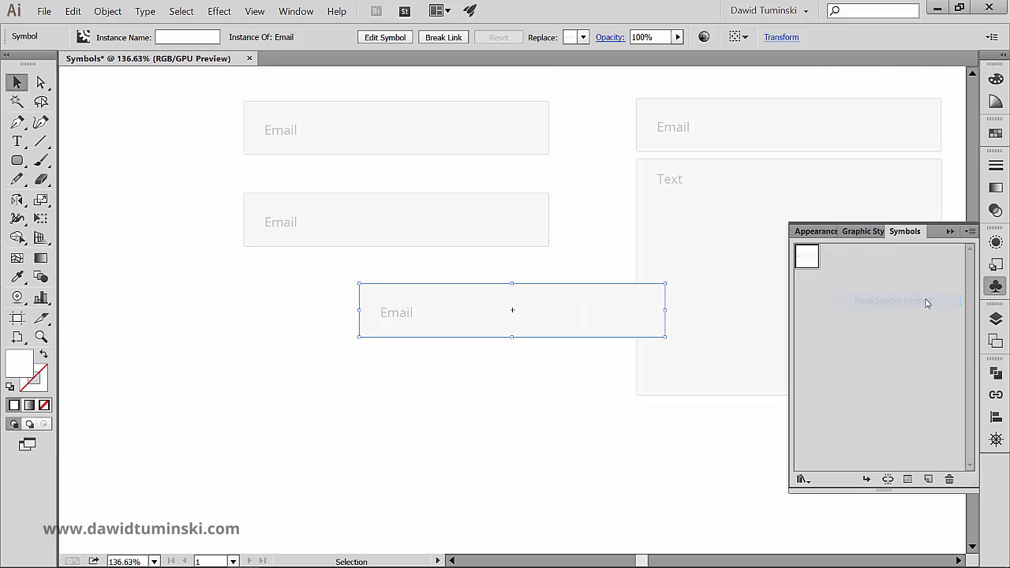
pyautogui.moveTo(577, 317); pyautogui.dragTo(347, 339)
pyautogui.click(484, 455)
pyautogui.hscroll(2, 576, 224)
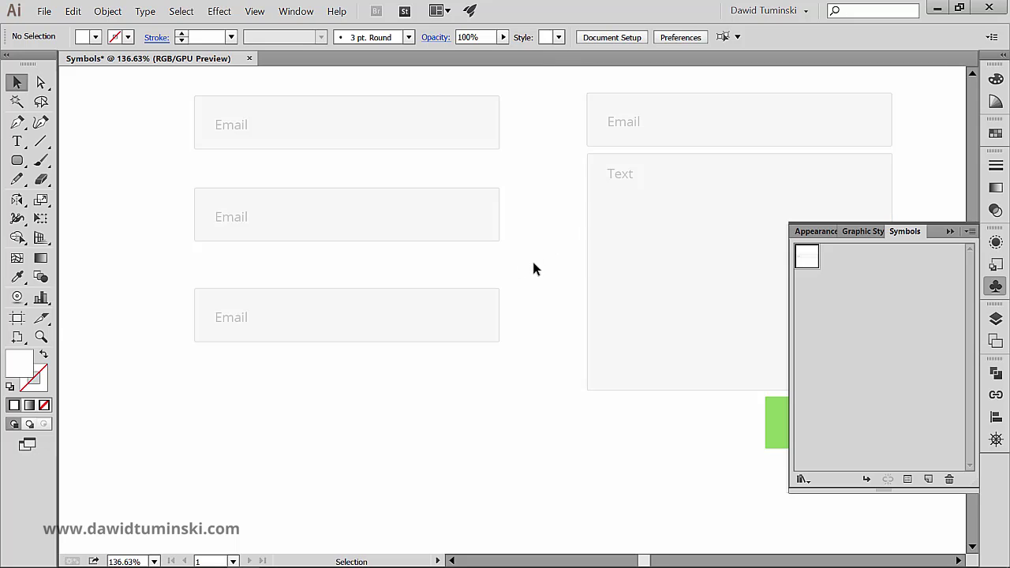
pyautogui.doubleClick(806, 257)
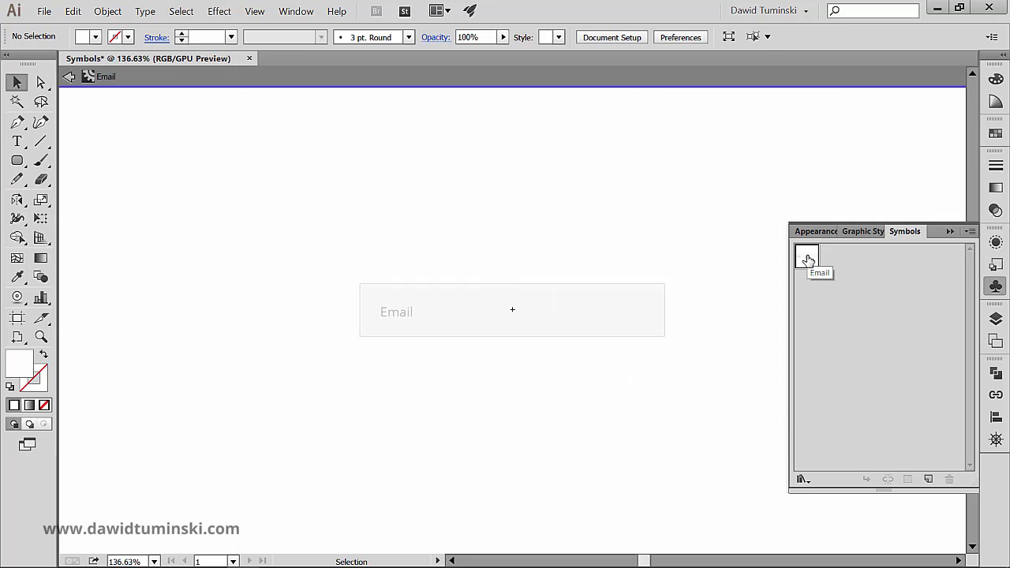
pyautogui.click(594, 309)
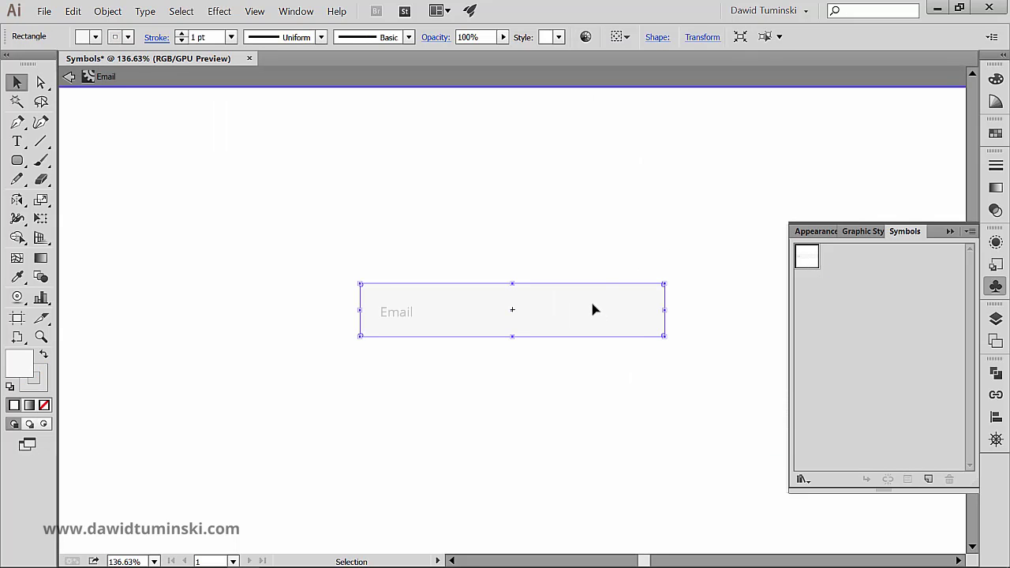
pyautogui.click(95, 37)
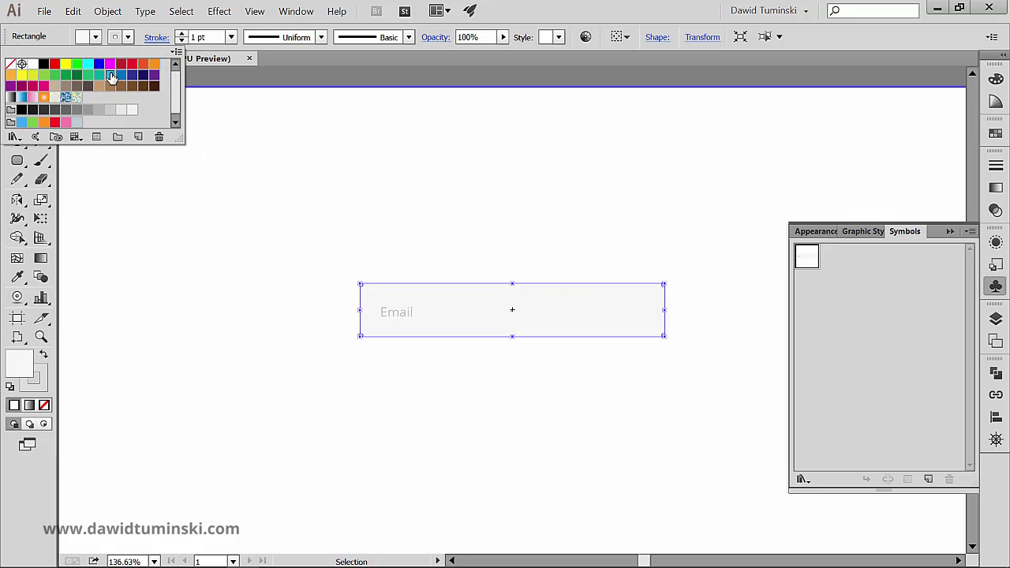
pyautogui.click(111, 75)
pyautogui.click(165, 195)
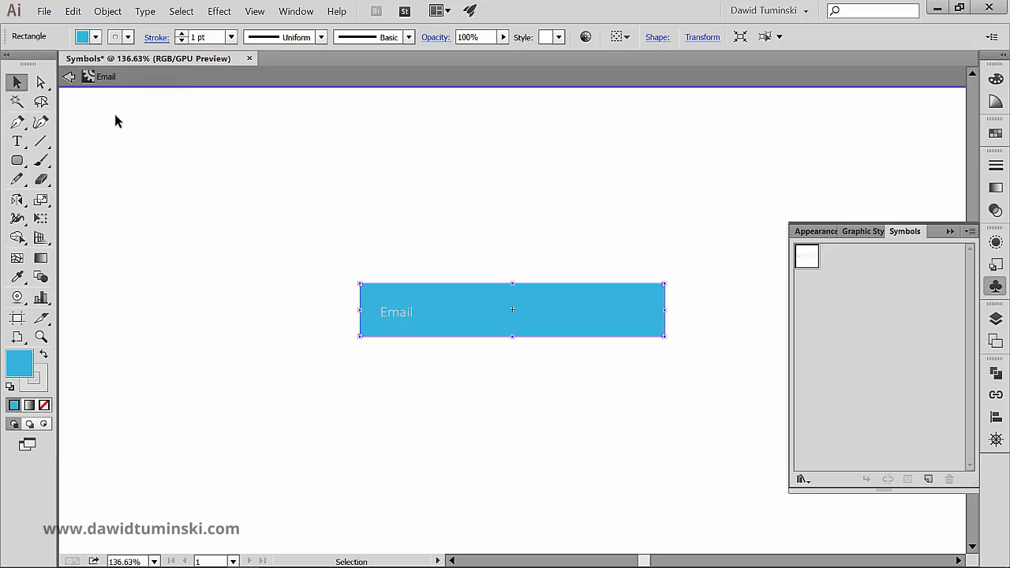
pyautogui.click(69, 76)
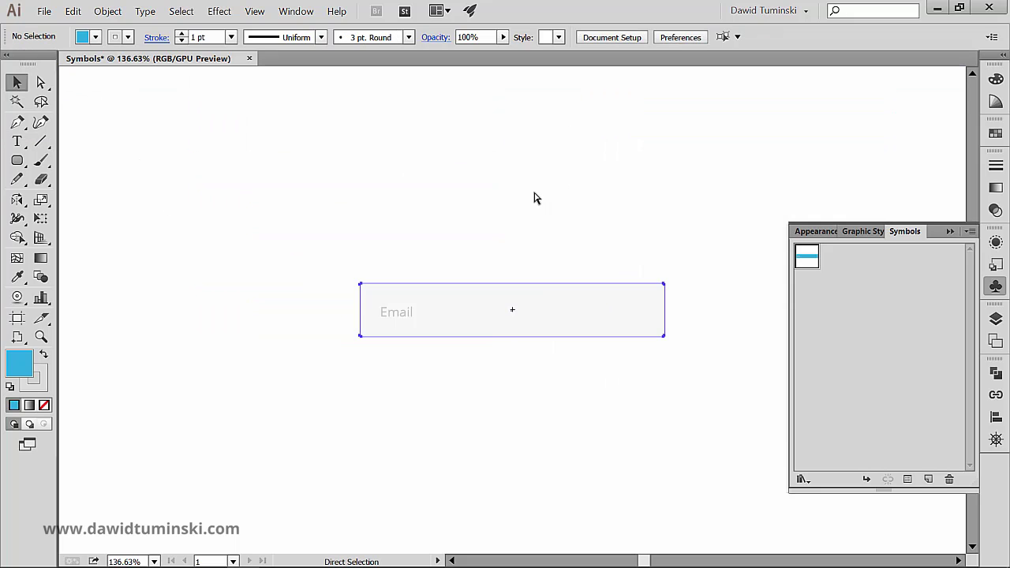
pyautogui.click(69, 77)
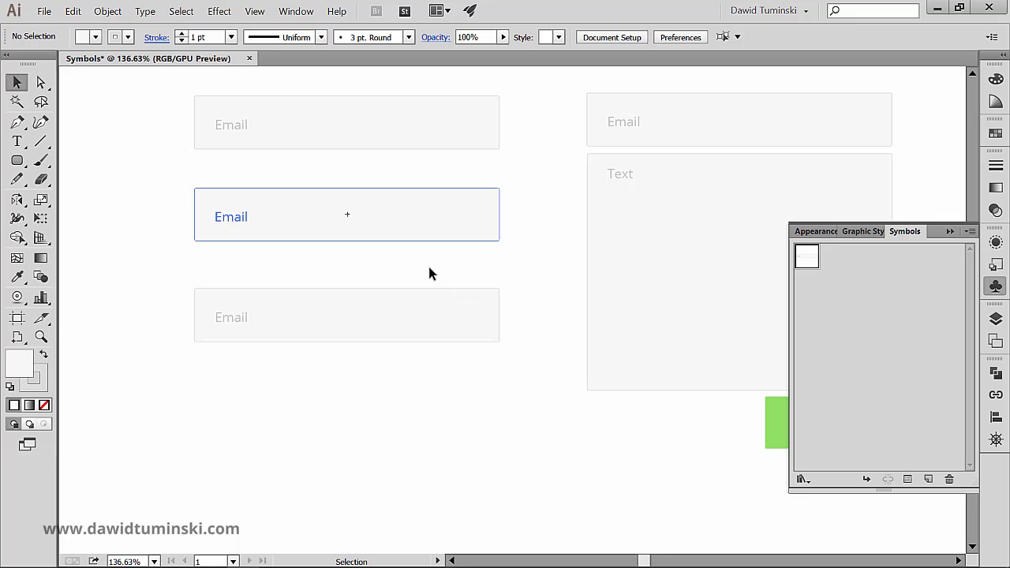
# Break the third Email field's link to the Email symbol
pyautogui.click(420, 313)
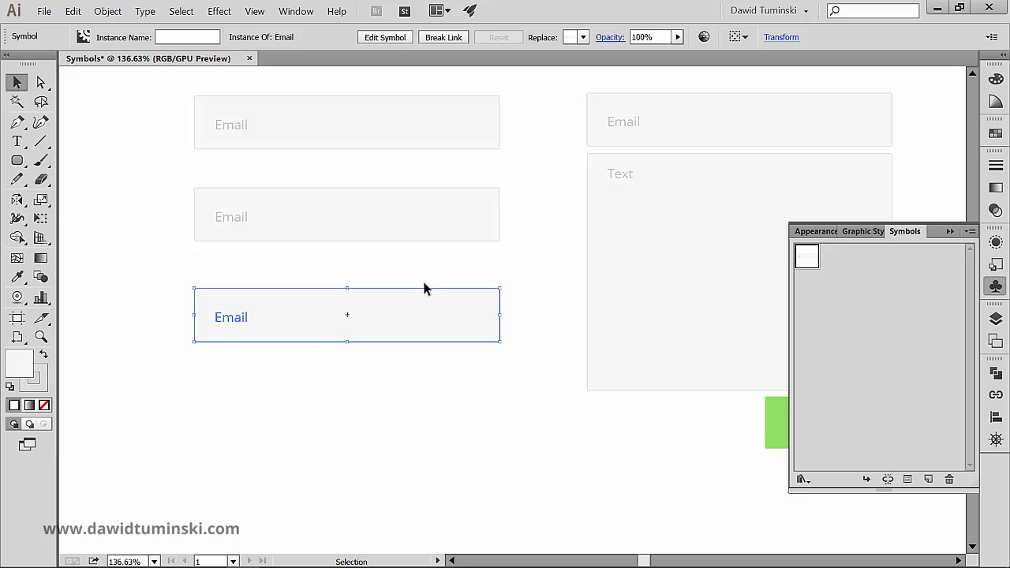
pyautogui.click(443, 38)
pyautogui.click(354, 391)
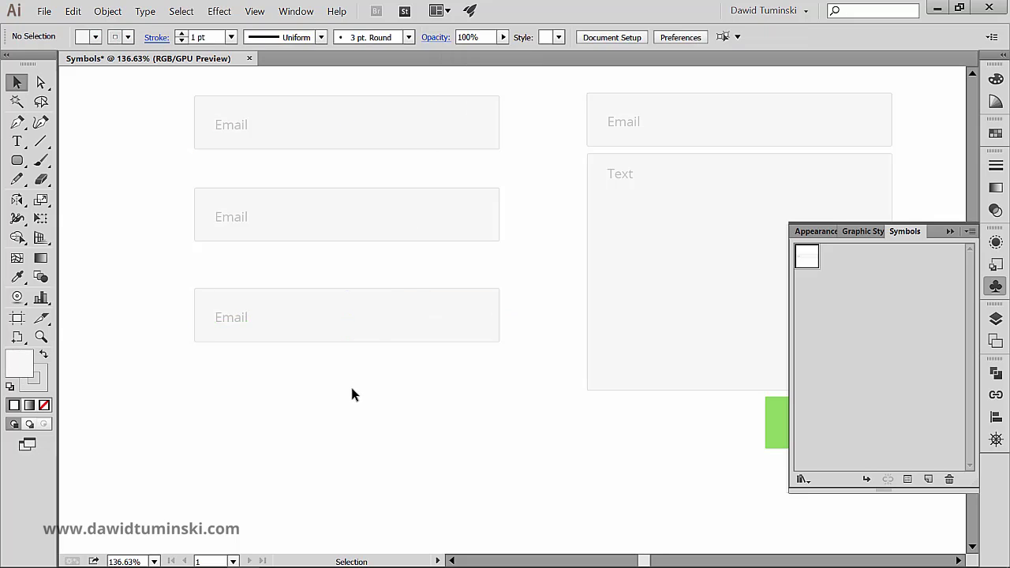
# Try a red fill on the detached rectangle, then undo it back to light gray
pyautogui.press('a')
pyautogui.click(358, 316)
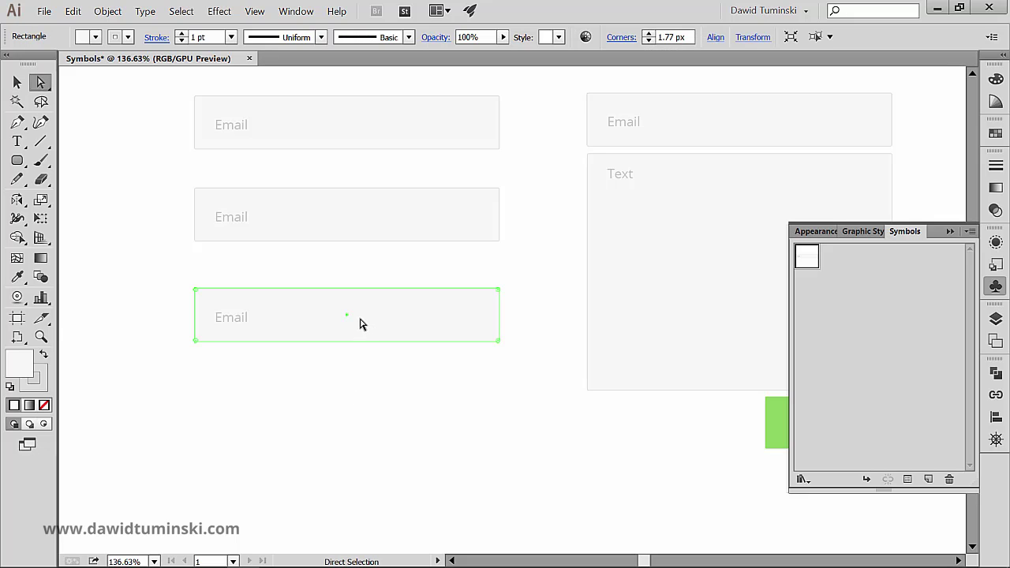
pyautogui.click(95, 38)
pyautogui.click(132, 63)
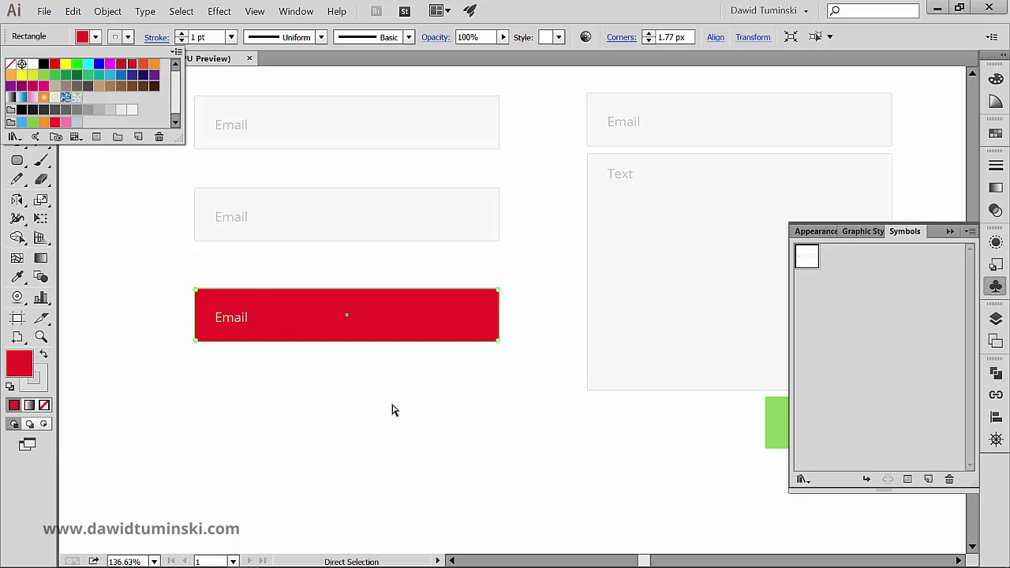
pyautogui.click(543, 424)
pyautogui.hotkey('ctrl', 'z')
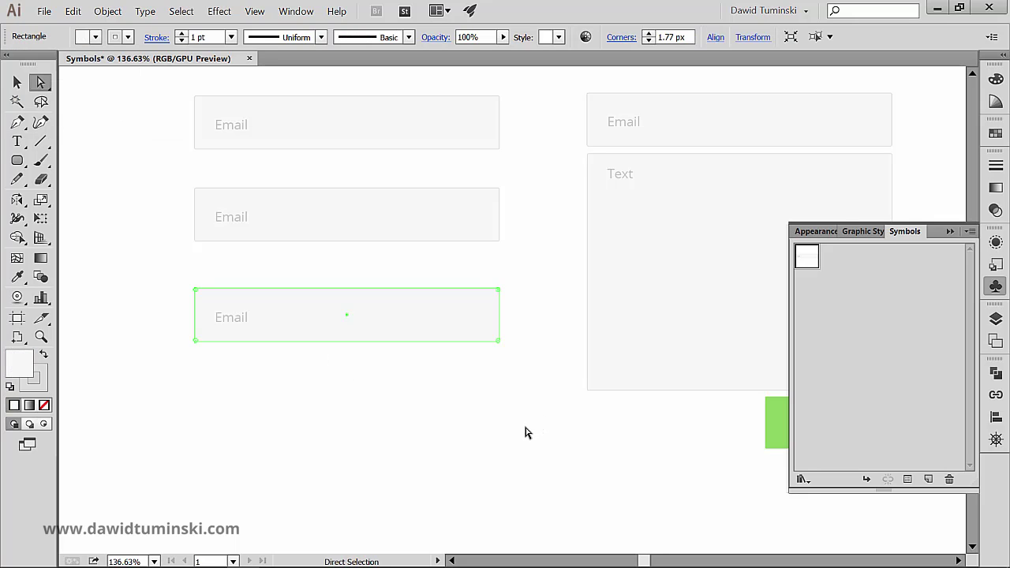
pyautogui.moveTo(533, 317); pyautogui.dragTo(343, 284)
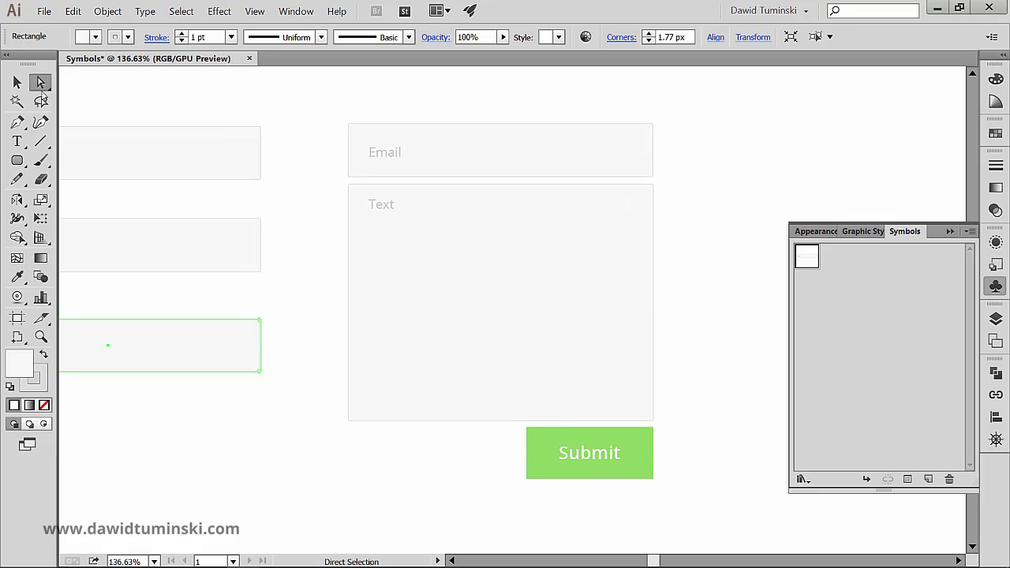
# Make the Email, Text and Submit form a symbol named 'contact form'
pyautogui.click(17, 82)
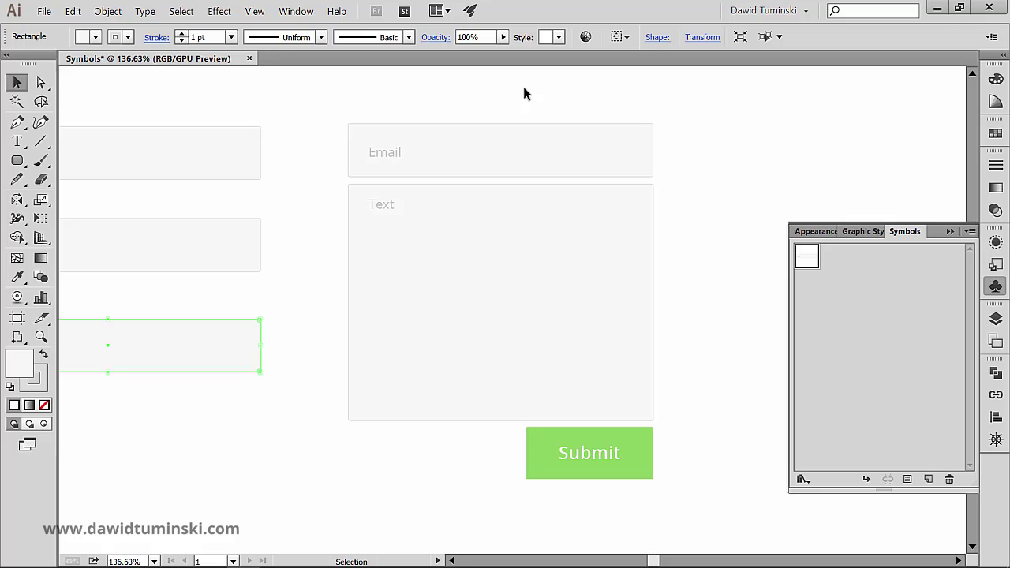
pyautogui.moveTo(519, 128); pyautogui.dragTo(667, 478)
pyautogui.moveTo(503, 244); pyautogui.dragTo(834, 333)
pyautogui.write('contact form')
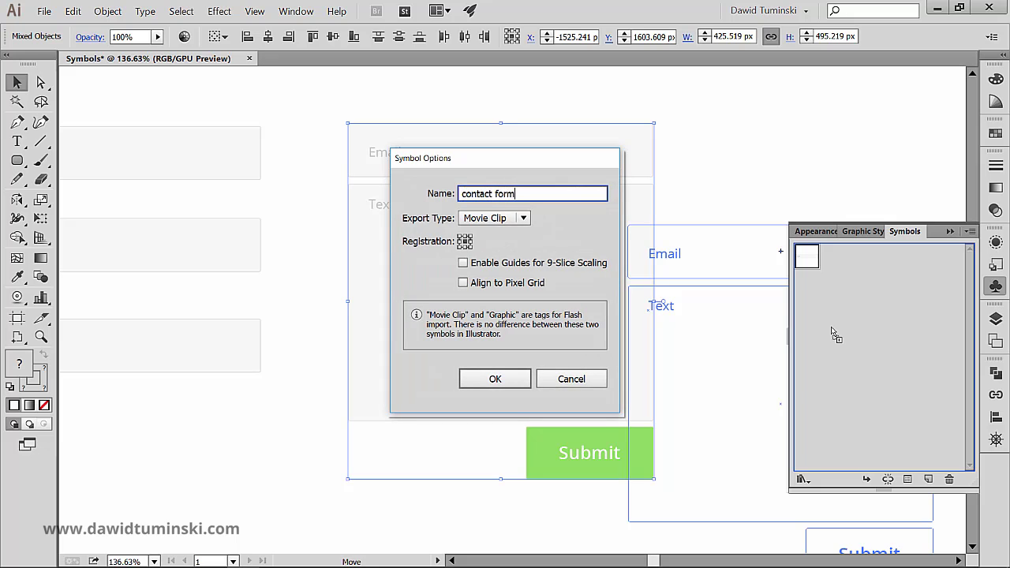
pyautogui.press('Return')
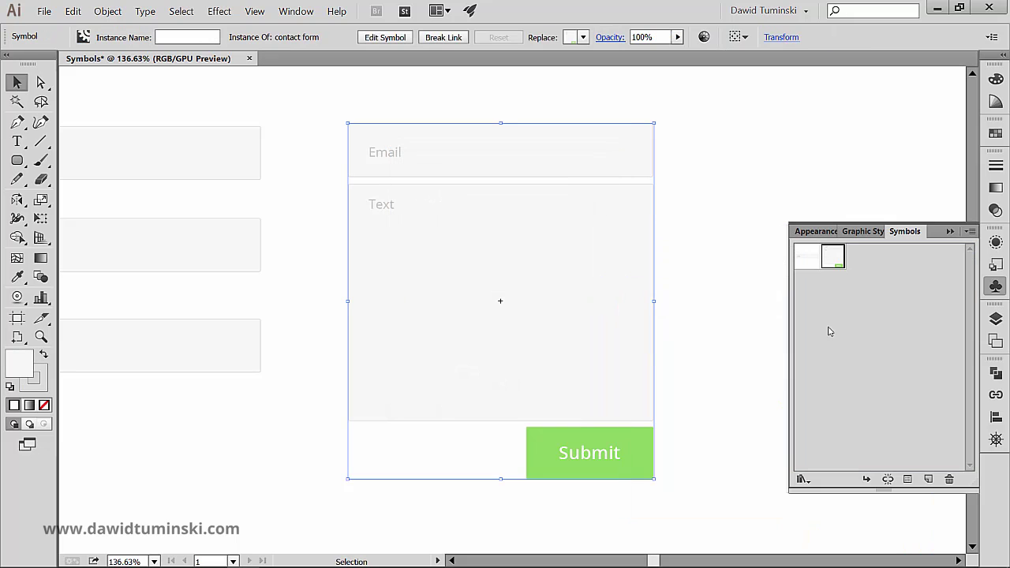
# Place an instance of the contact form symbol on the artboard
pyautogui.click(698, 151)
pyautogui.moveTo(719, 198); pyautogui.dragTo(360, 147)
pyautogui.moveTo(831, 260); pyautogui.dragTo(561, 252)
pyautogui.click(371, 166)
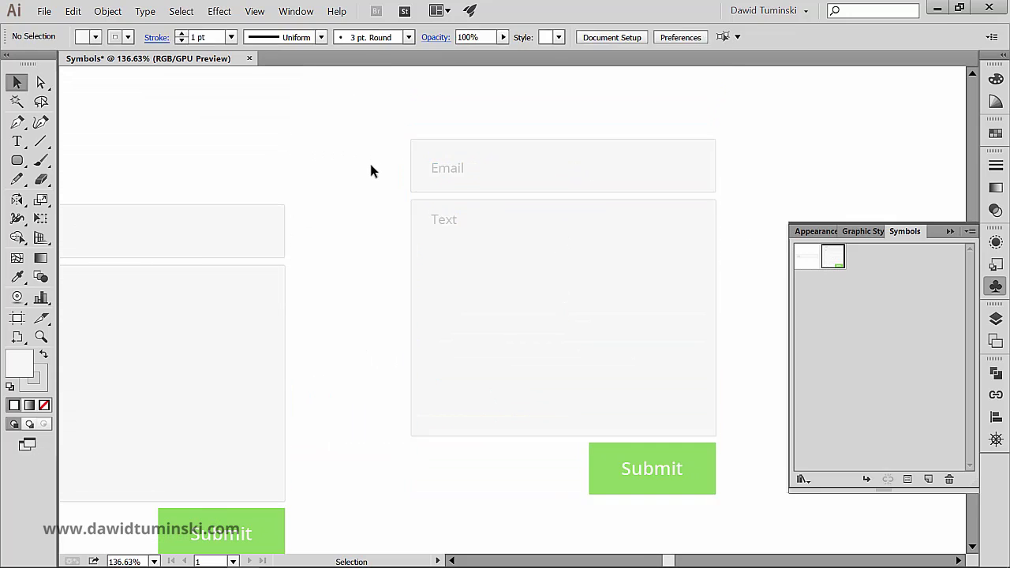